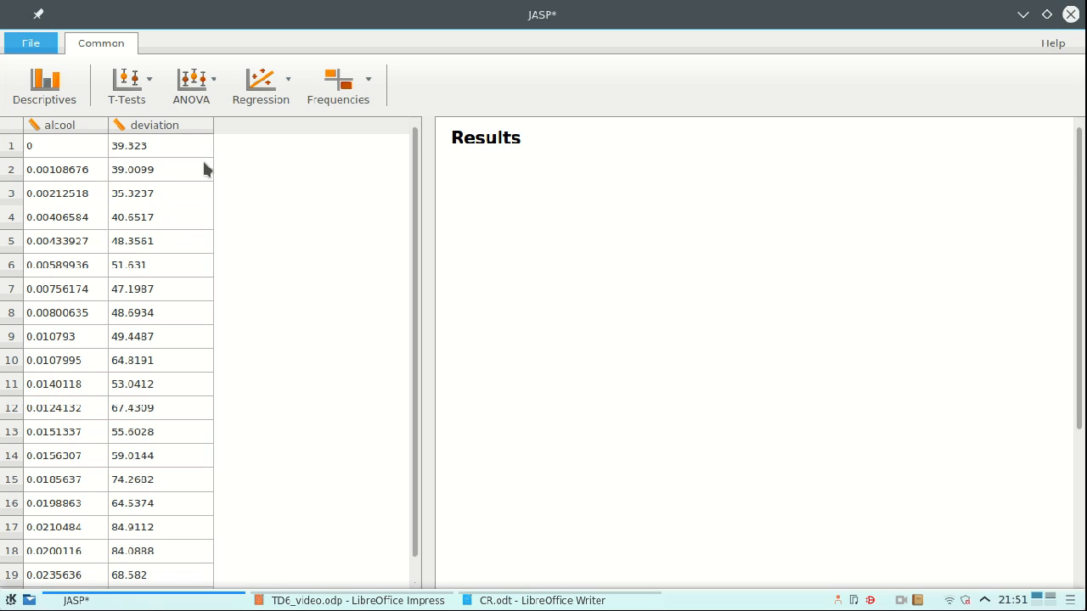
- Create a classical correlation matrix with the variables alcool and deviation
left_click(268, 95)
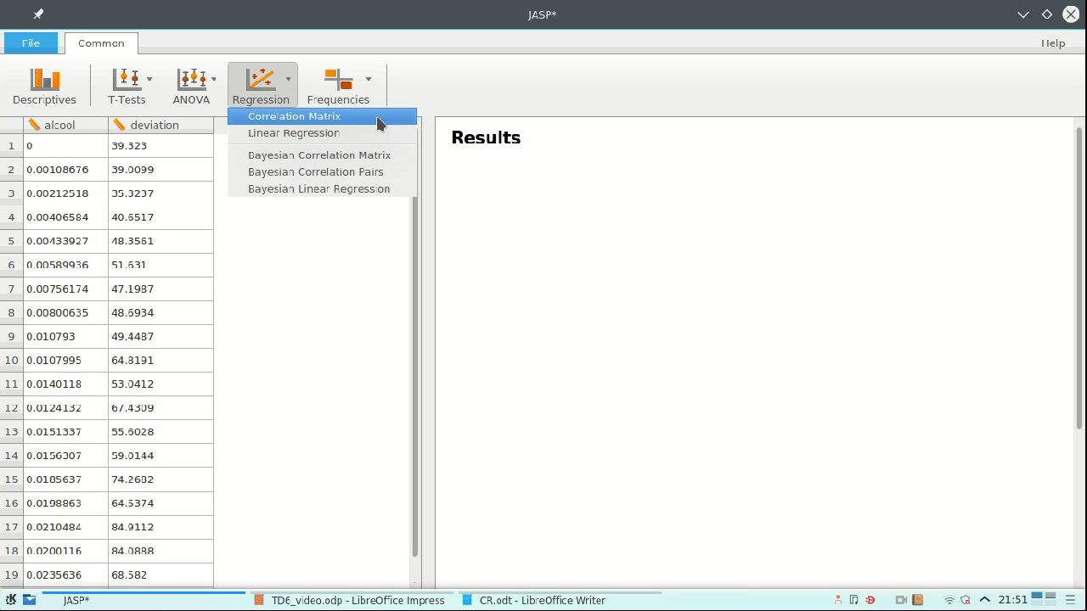
left_click(378, 119)
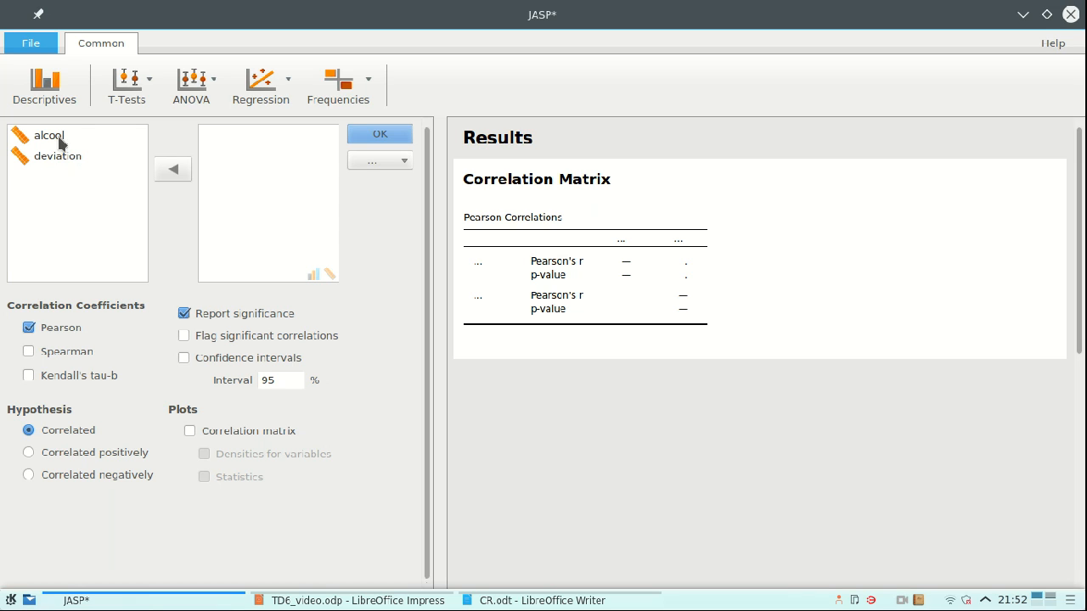
left_click(60, 141)
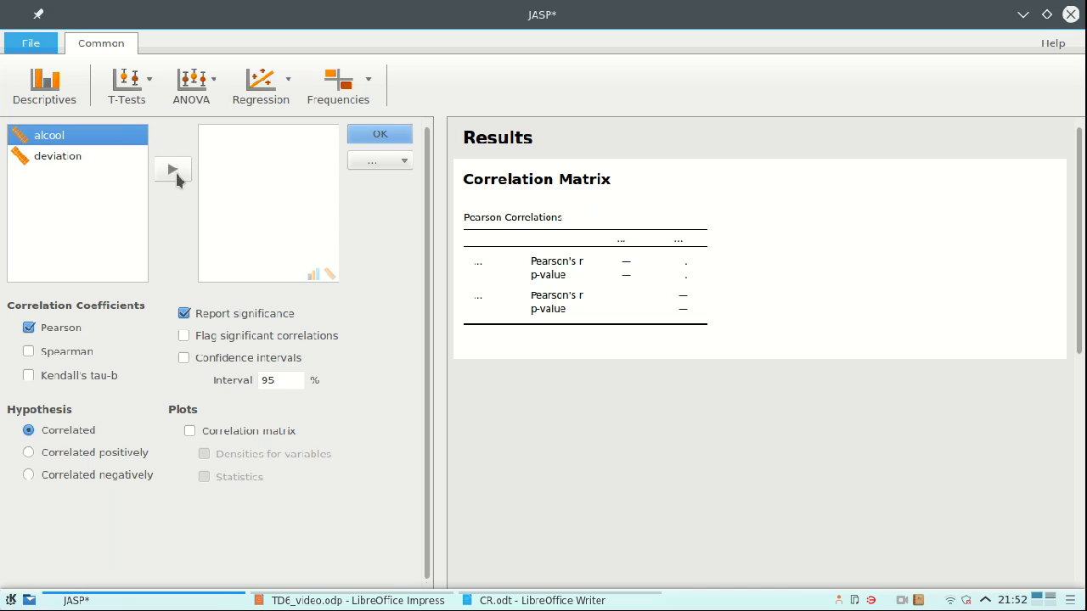
left_click(174, 170)
left_click(47, 135)
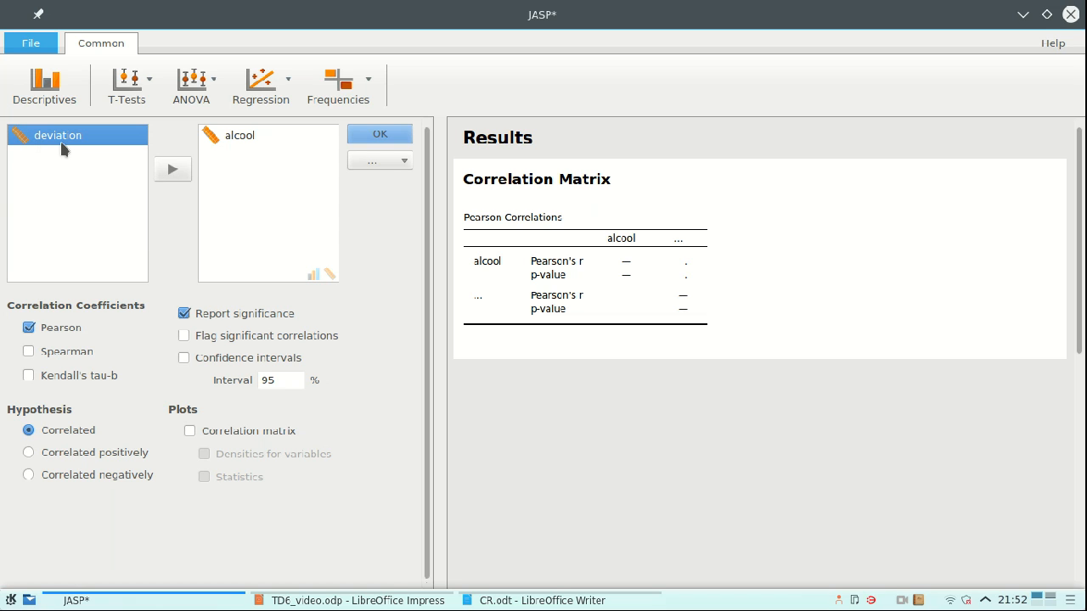
left_click(171, 173)
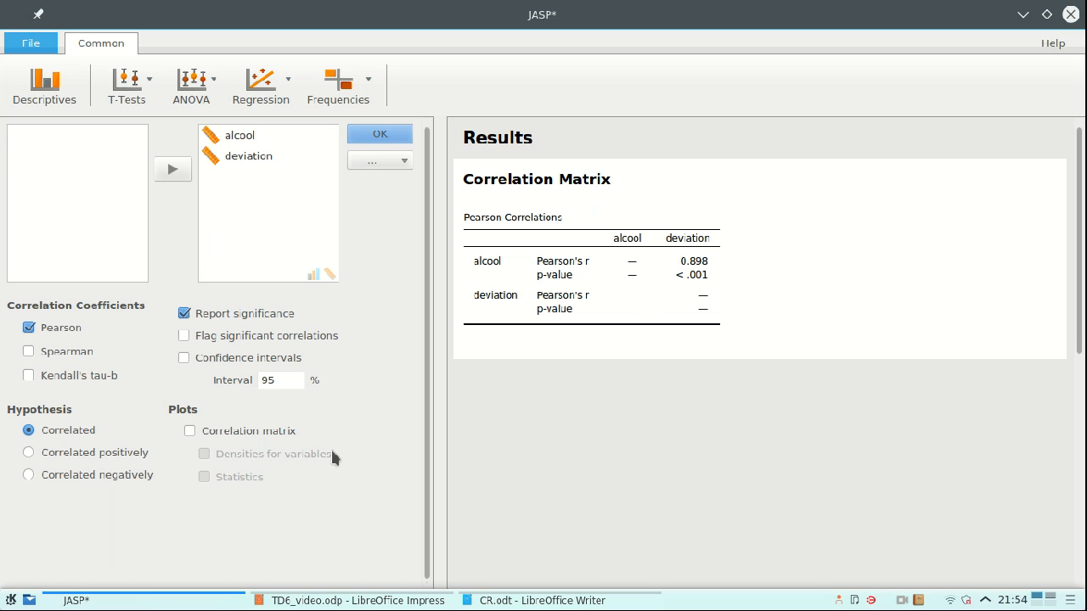
- Add the correlation matrix plot to the analysis and copy the resulting Correlation Plot
left_click(282, 431)
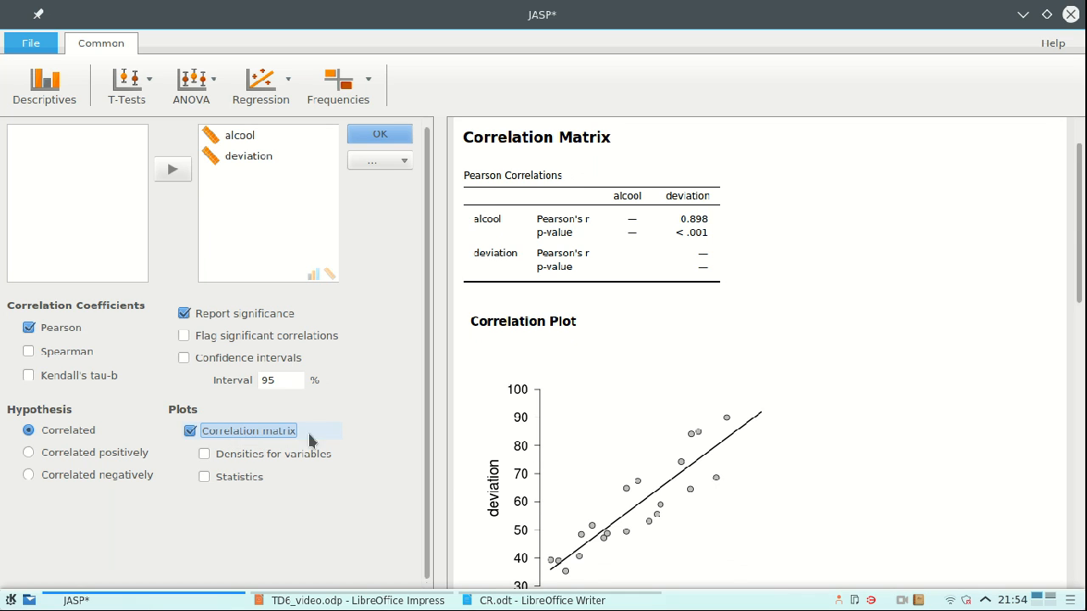
scroll(584, 486, "down", 2)
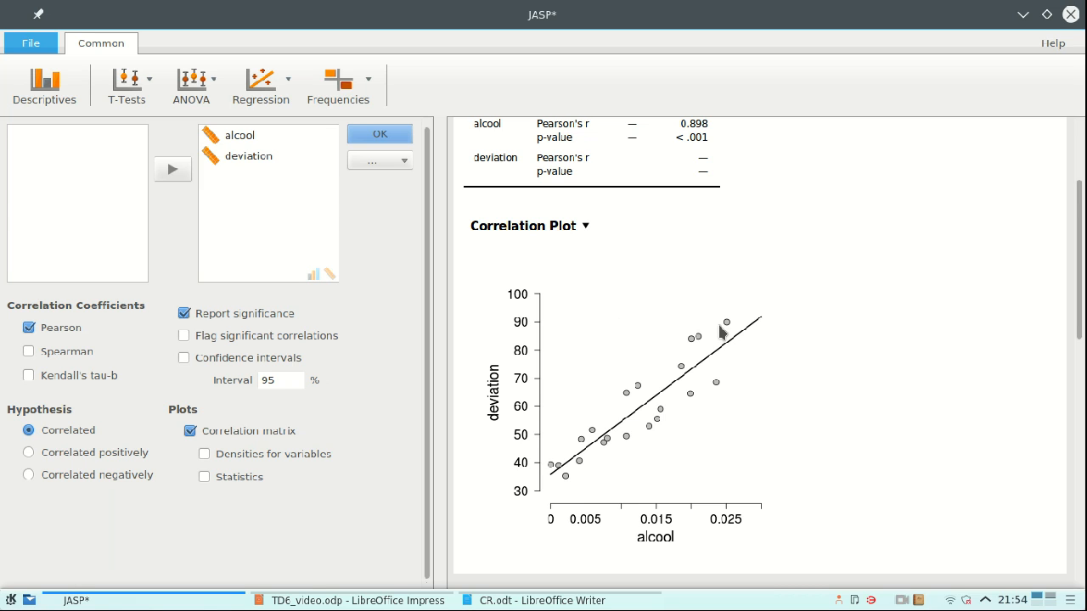
left_click(583, 226)
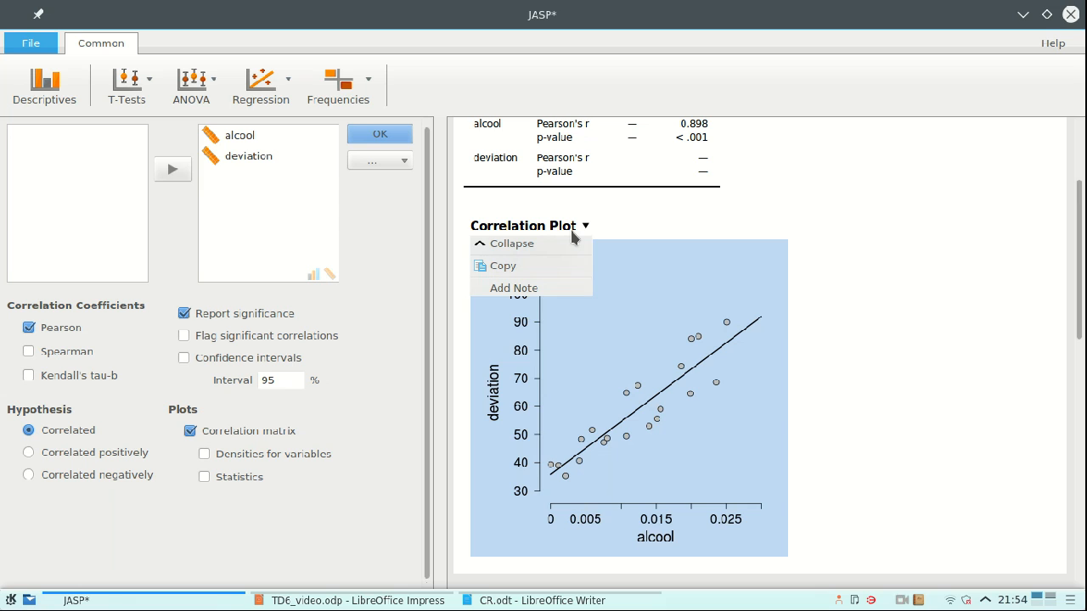
left_click(564, 270)
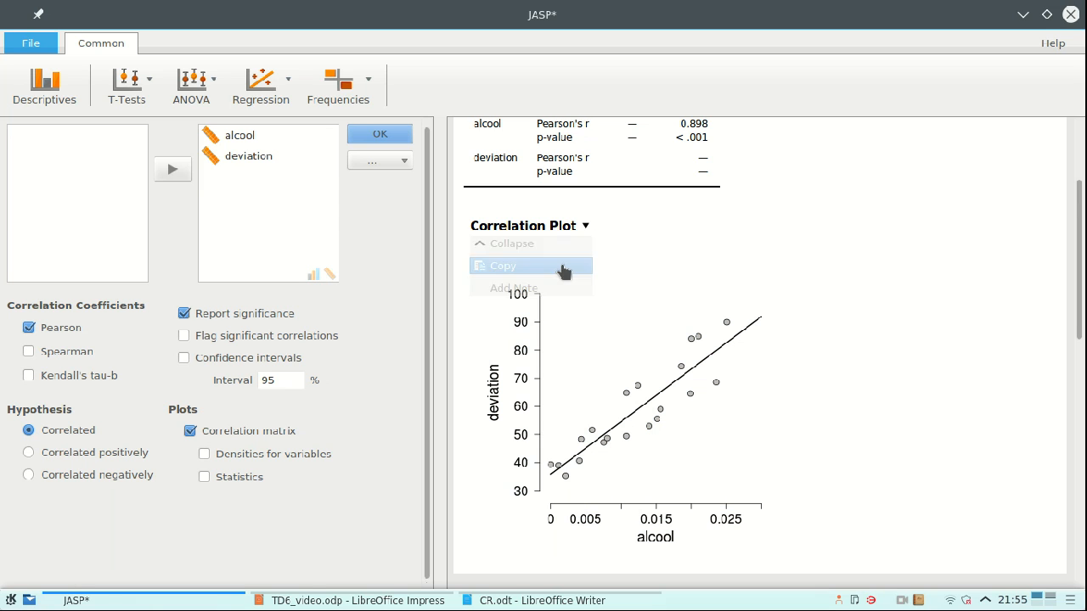
right_click(902, 600)
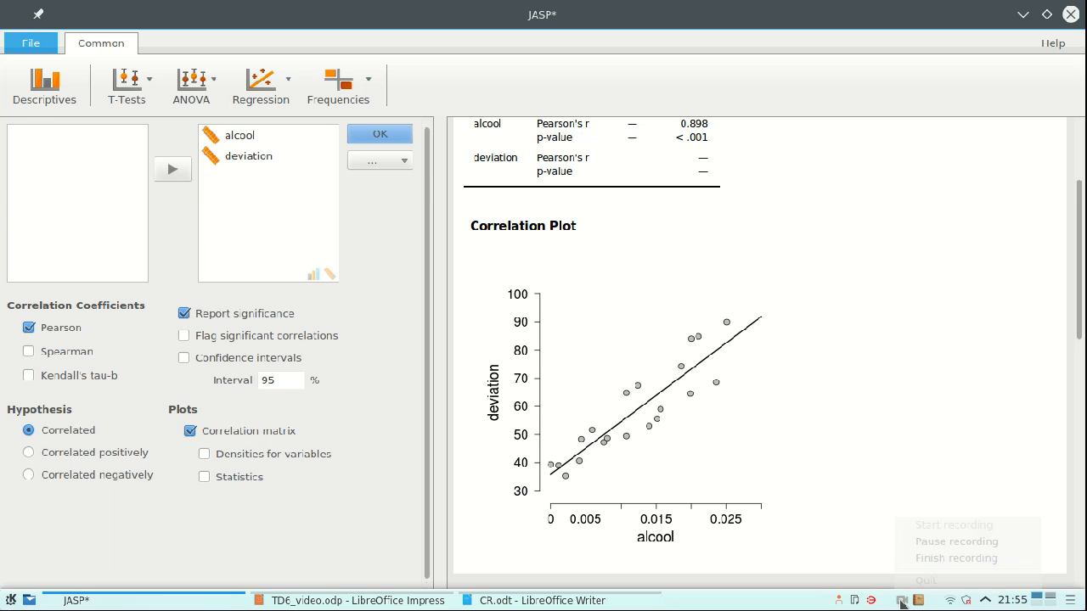
left_click(929, 547)
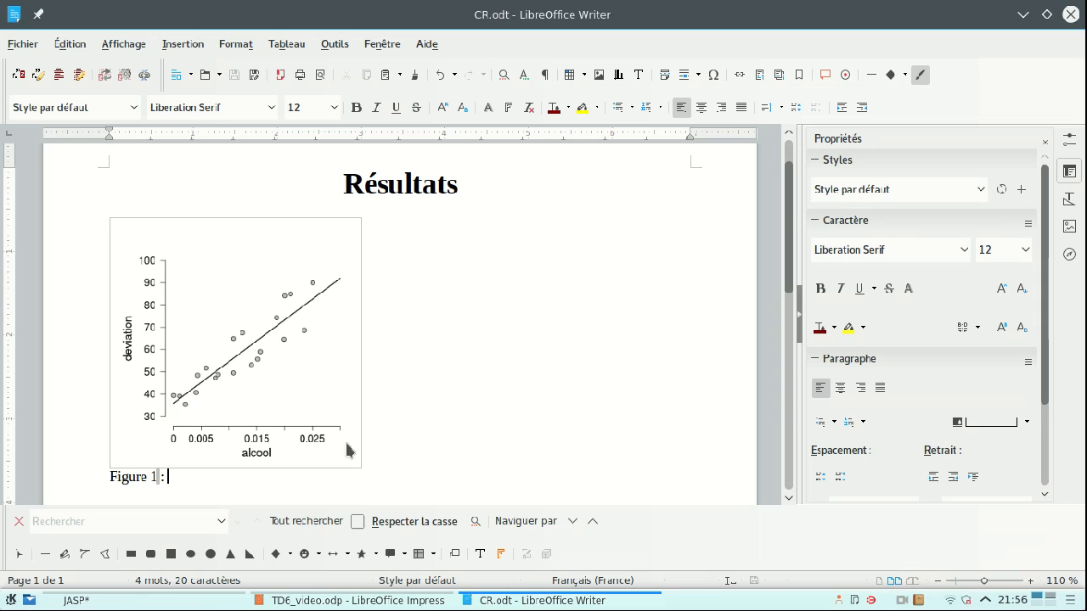
- Complete the Figure 1 caption with the pasted text "La déviation du parcours (en cm) en fonction du taux d'alcool (en g/l sang)." and start a new paragraph
scroll(352, 446, "down", 1)
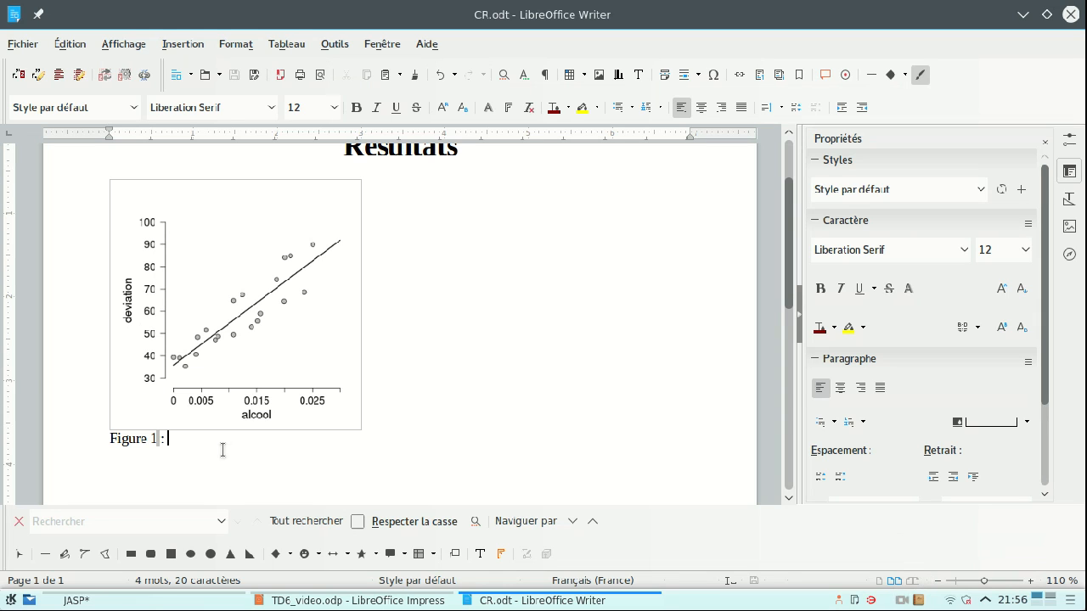
right_click(203, 446)
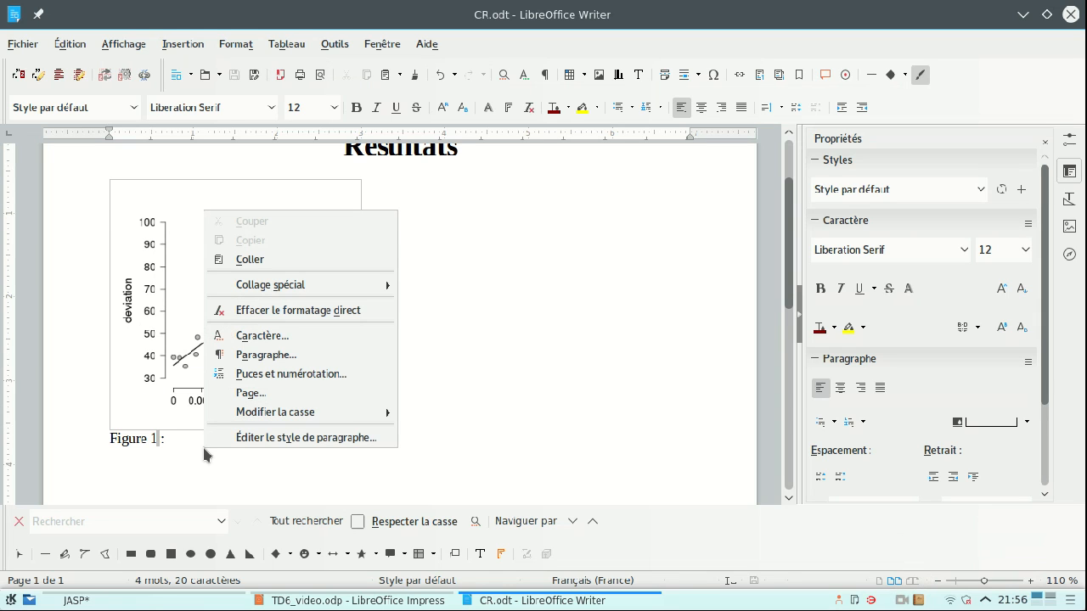
key("Escape")
key("ctrl+v")
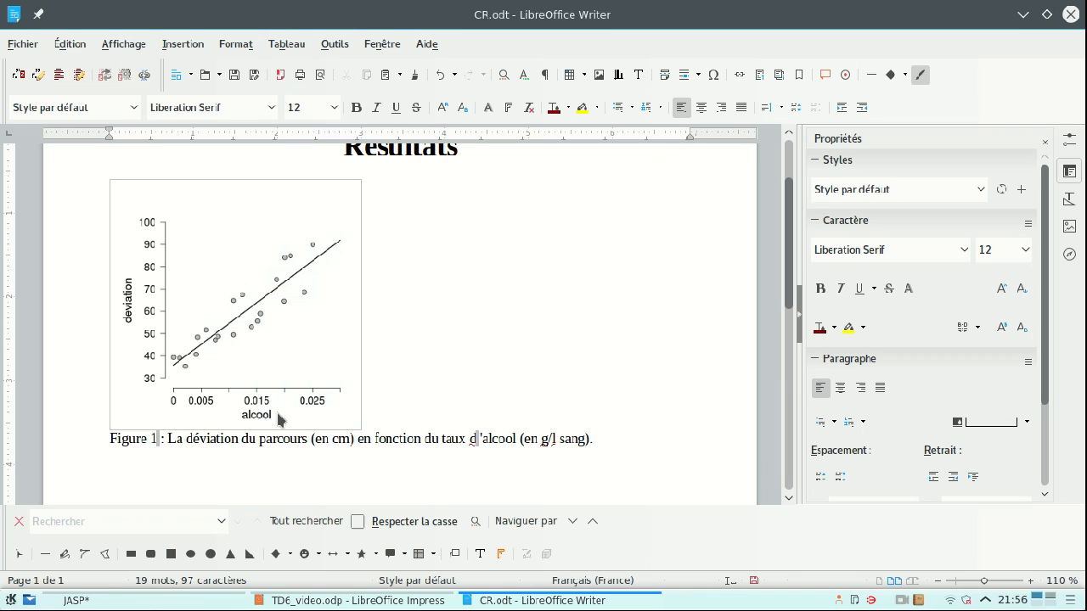
key("Return")
left_click(900, 600)
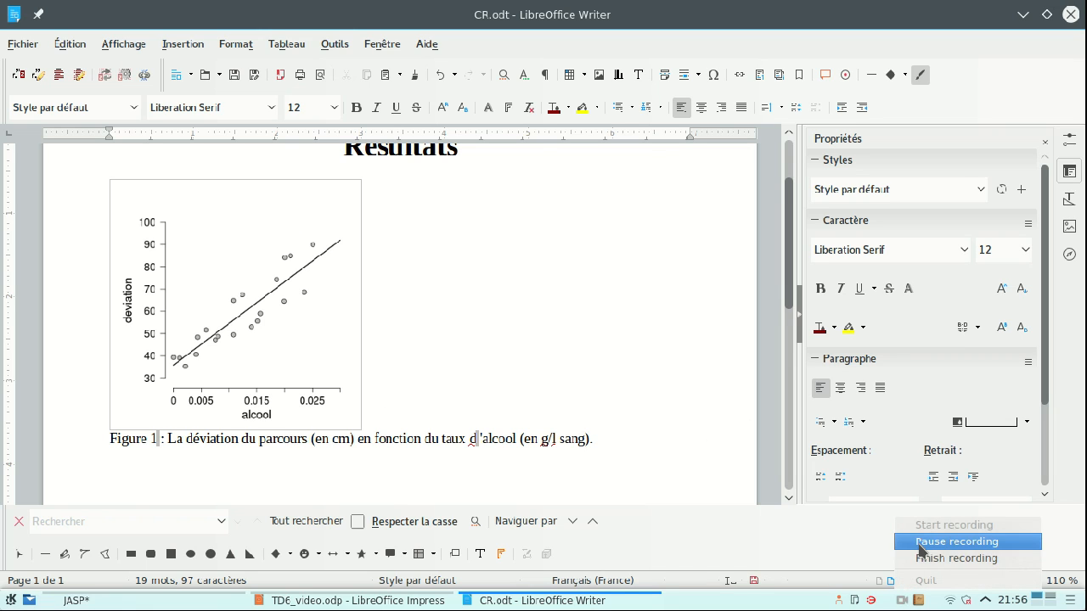
left_click(924, 543)
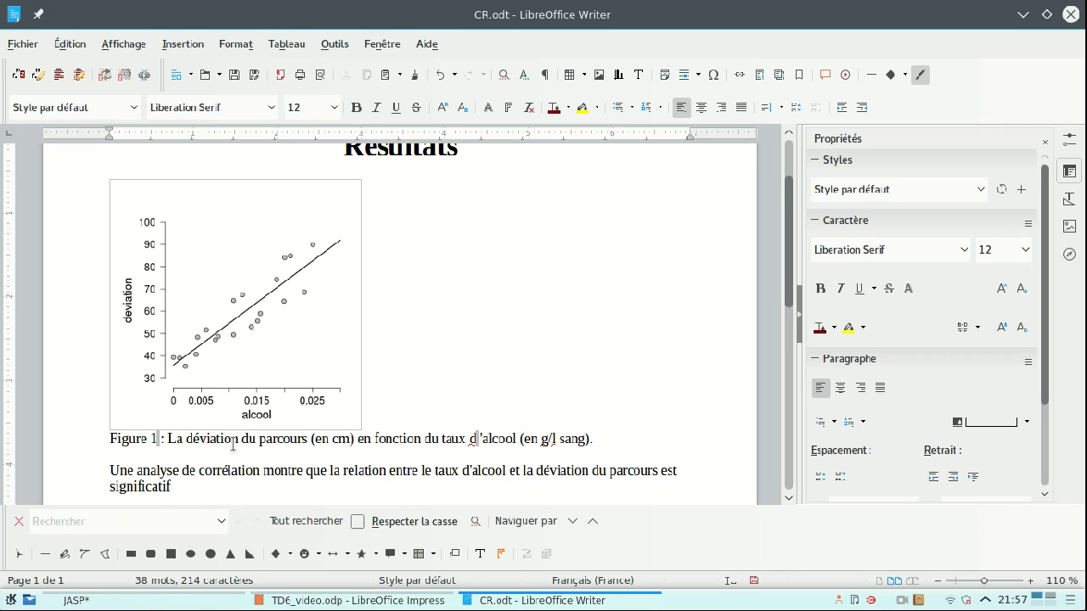
- Finish the sentence ending in "significatif" with the statistics "(r = 0,898 ; p < 0,001)."
scroll(232, 442, "down", 1)
type("(r =")
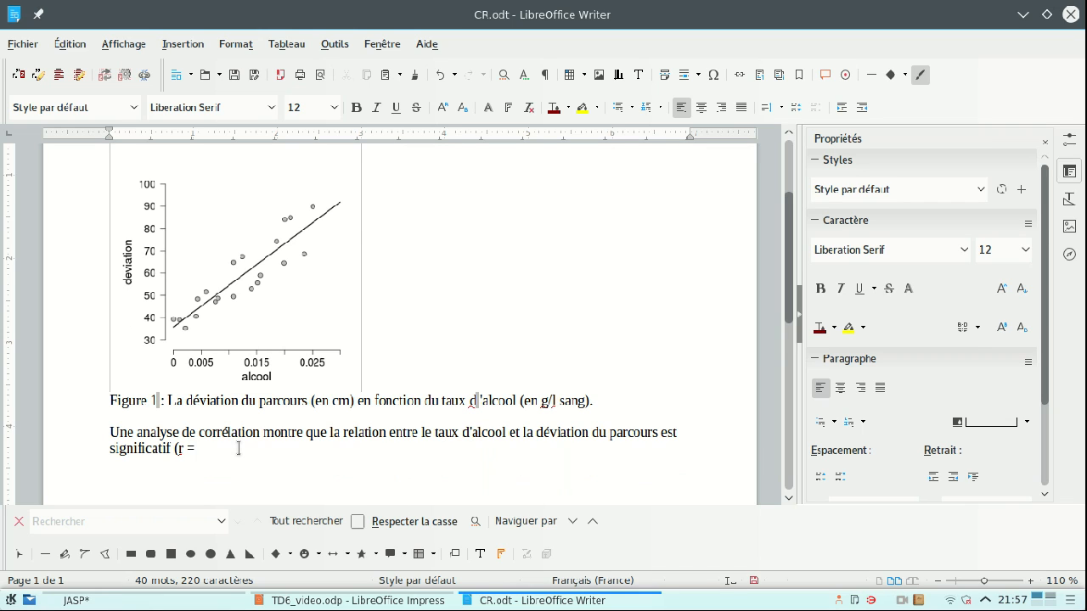
type("0,898 ; p < 0,001")
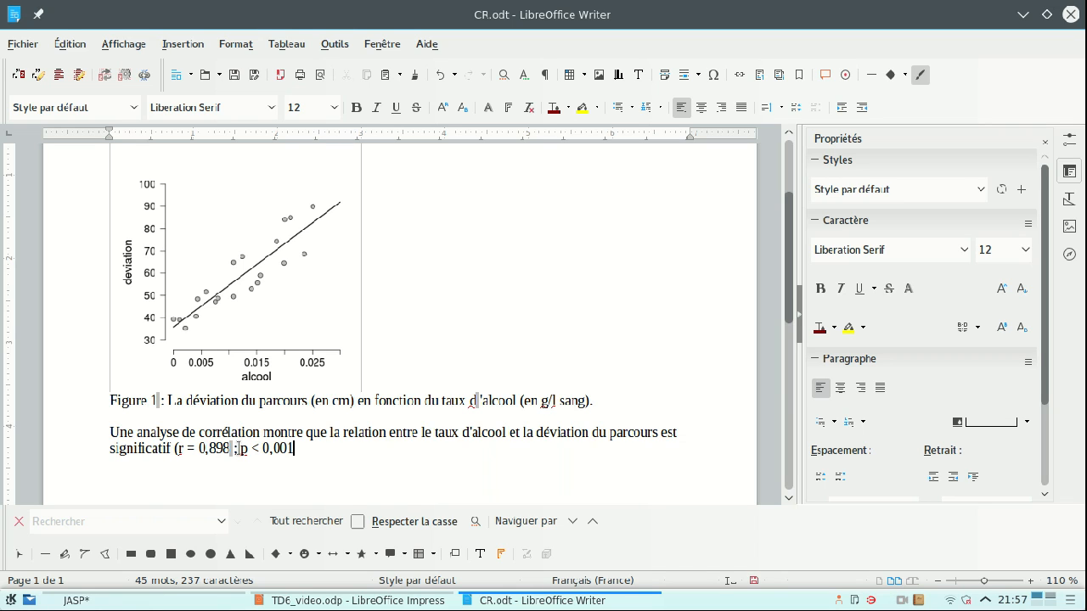
type(").")
- Italicize the symbols r and p in the reported correlation statistics
left_click(185, 448)
key("ctrl+i")
key("ctrl+shift+Left")
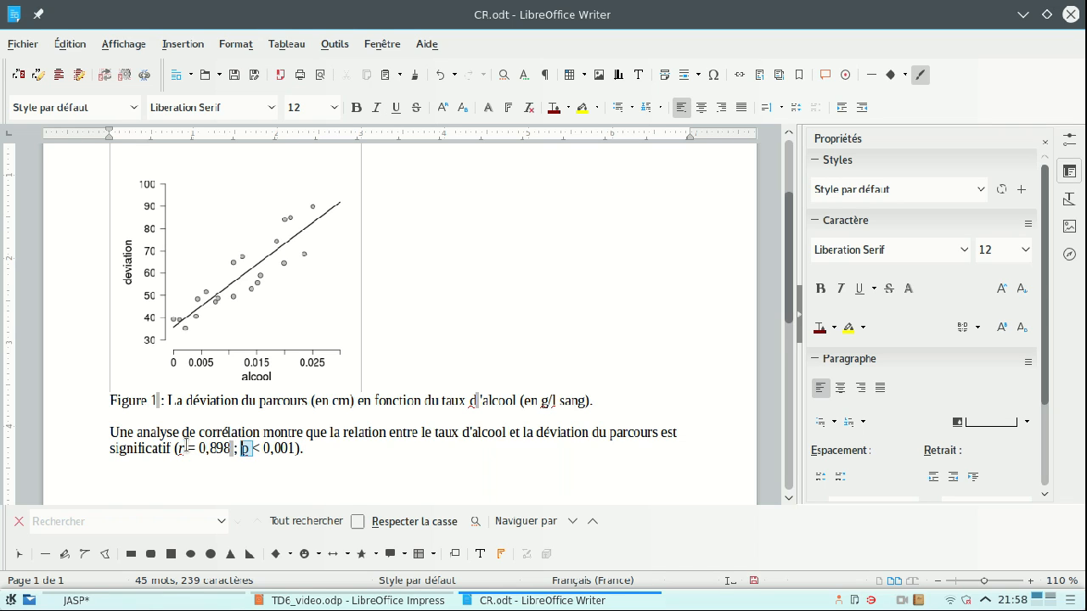
key("ctrl+i")
- Add a new line reading "La corrélation est positive : La déviation augmente avec le taux d'alcool." below the statistics and save the document
left_click(345, 446)
key("Return")
type("La corr")
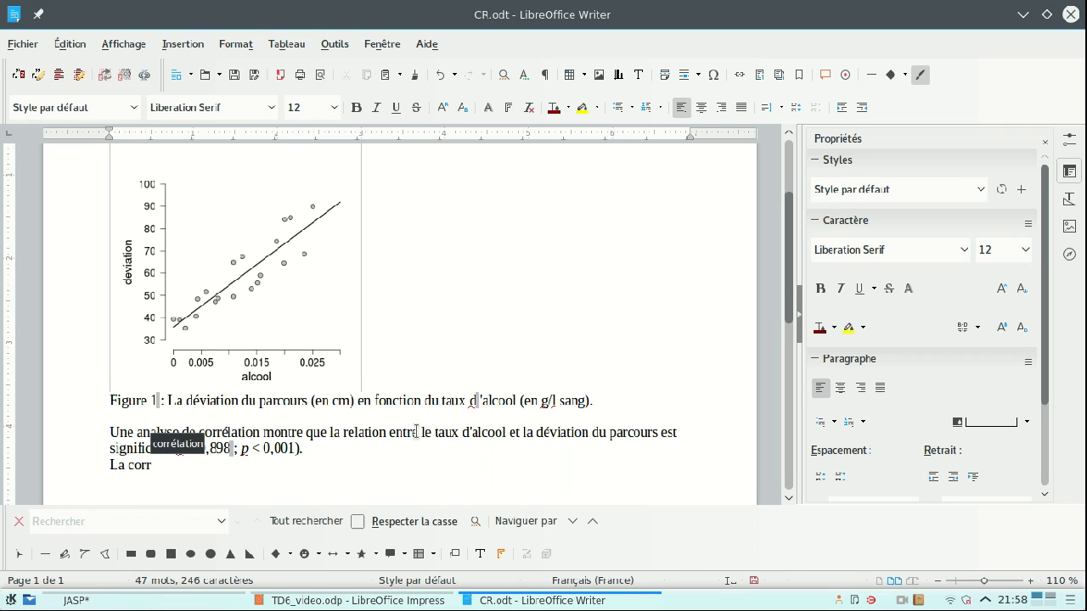
type("élation est")
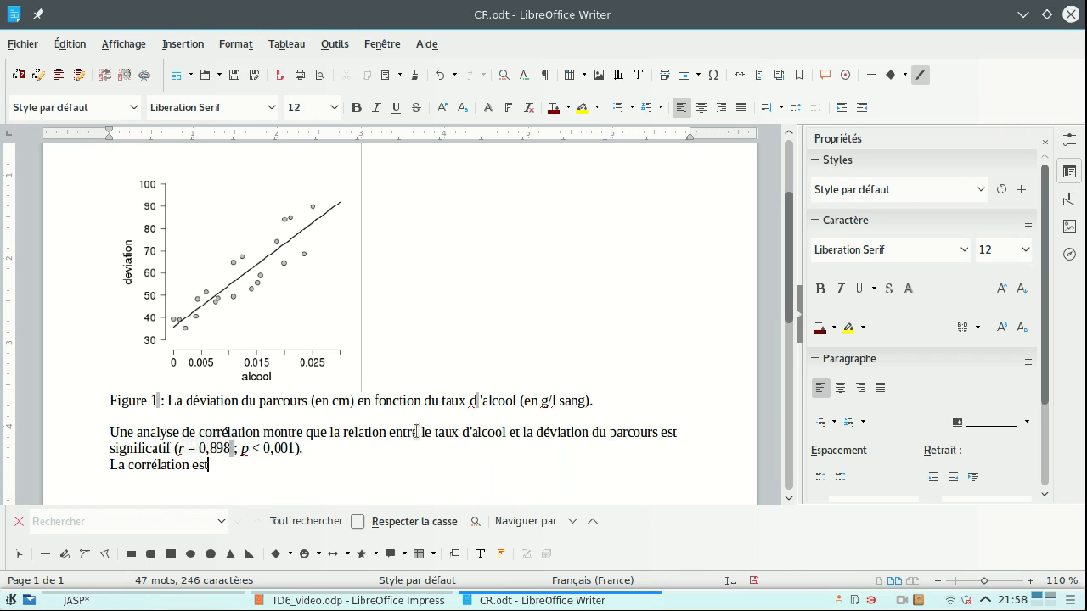
type(" positiv")
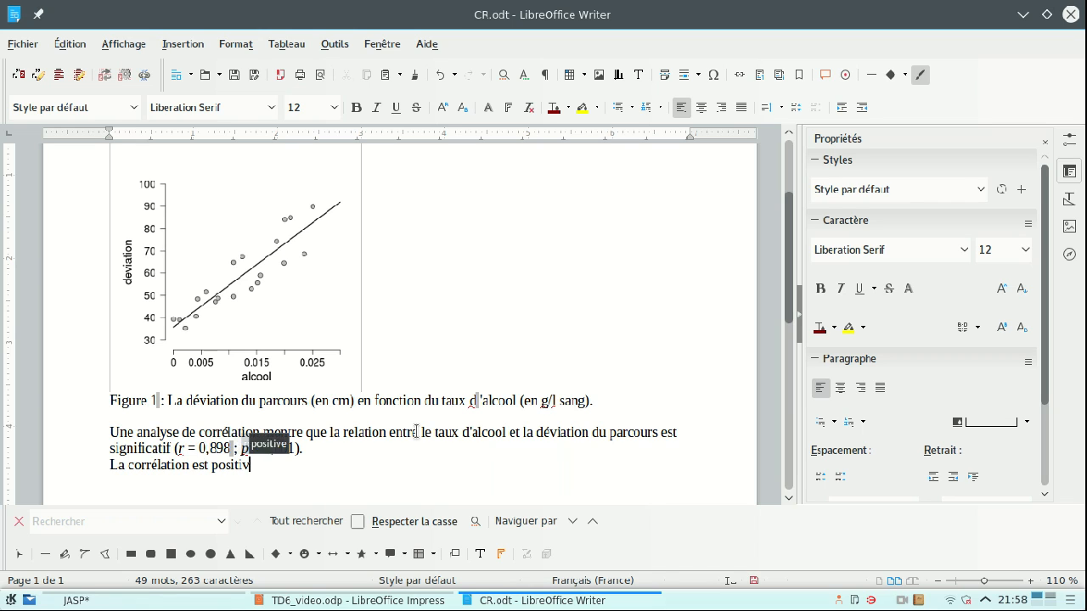
type("e : La déviatio")
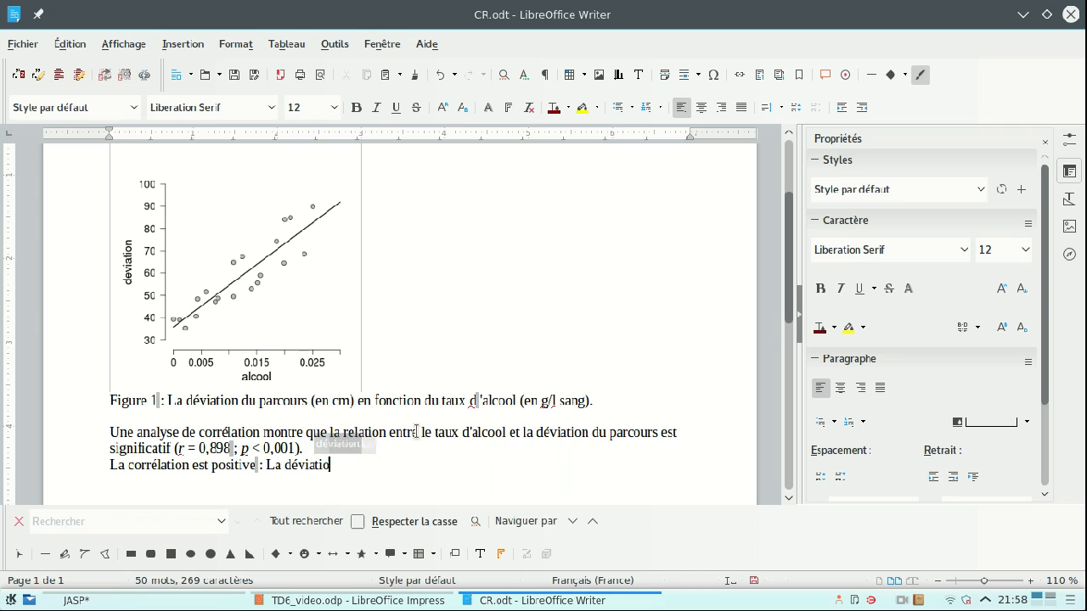
type("n augmente avec")
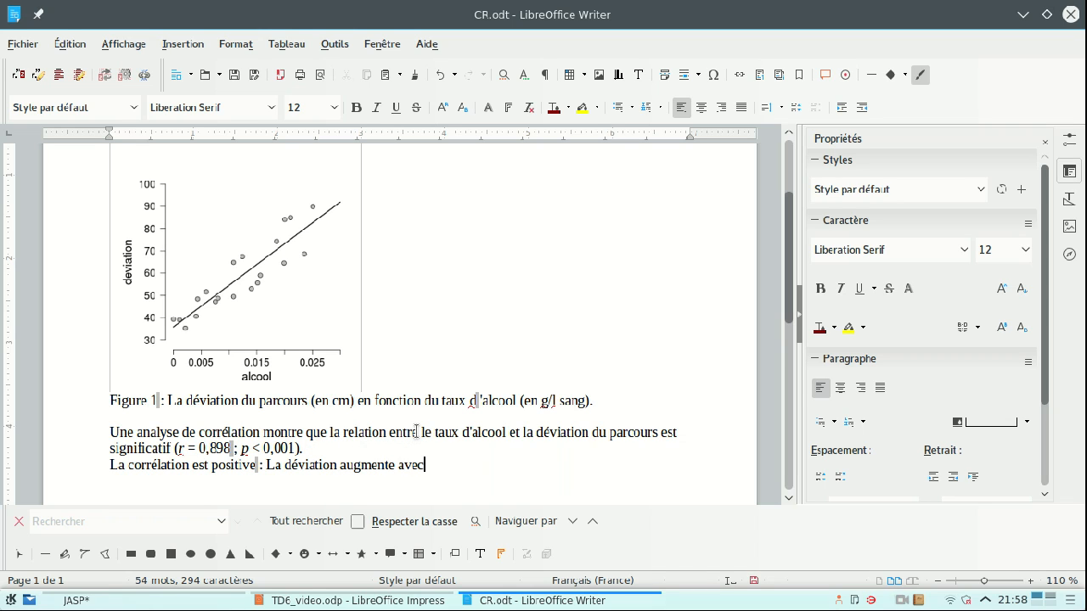
type(" le taux d'alcoo")
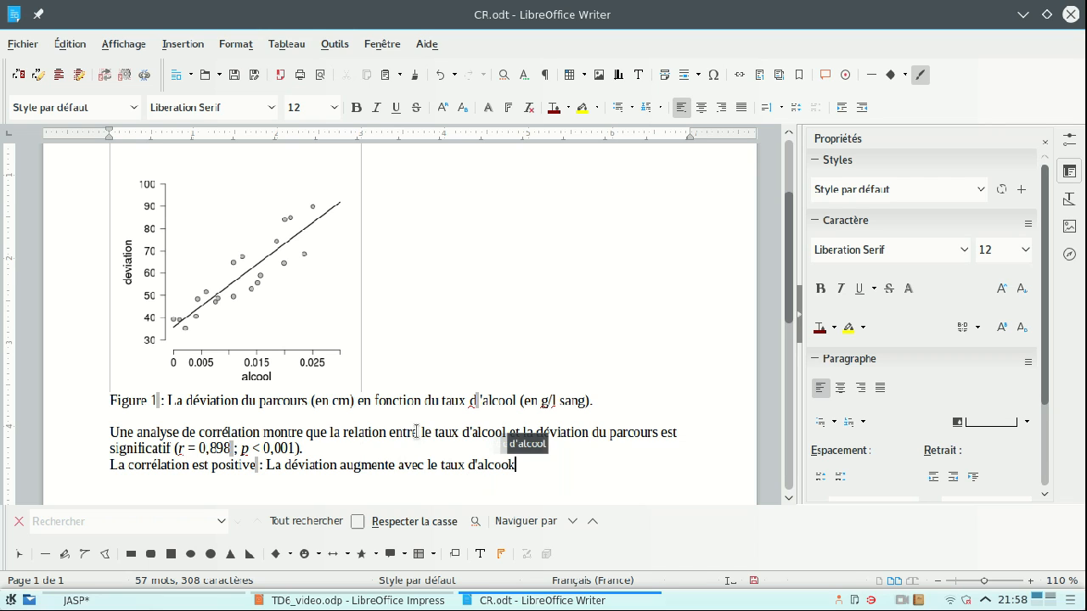
type("l.")
key("ctrl+s")
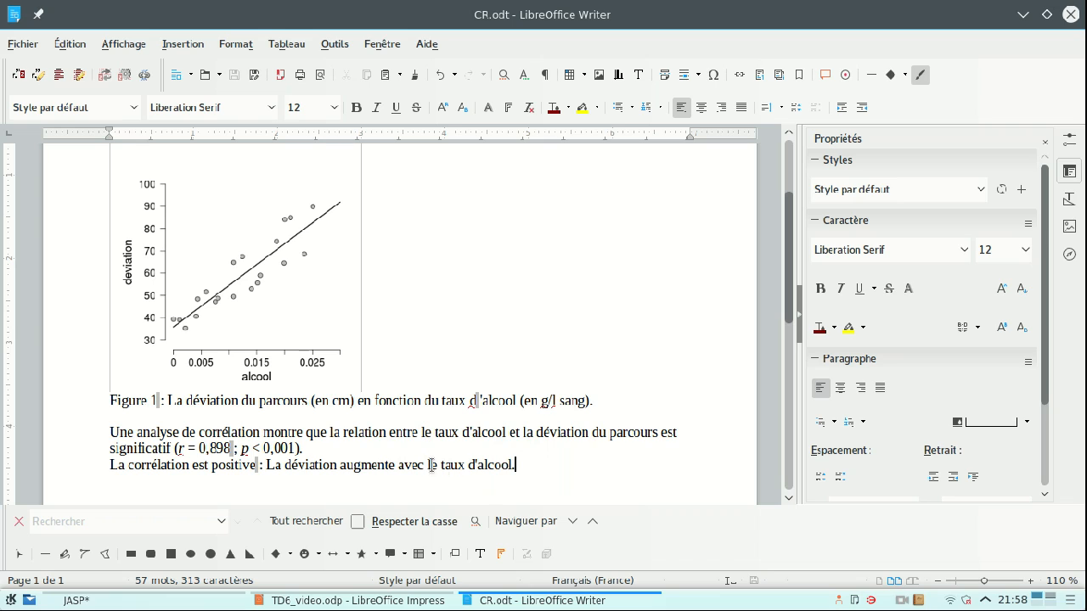
left_click(903, 601)
left_click(943, 540)
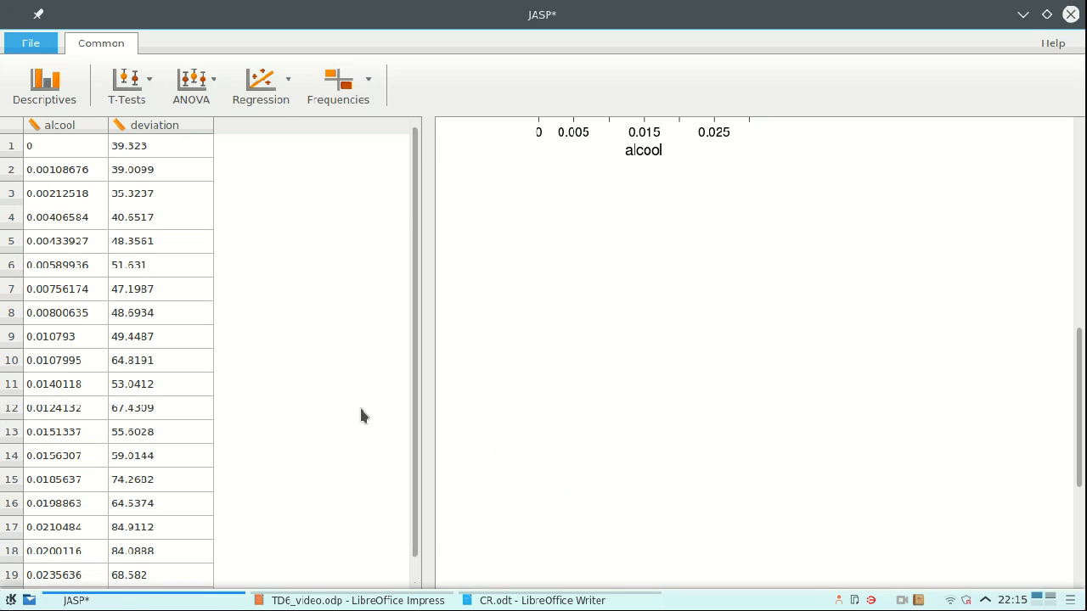
- Create a classical linear regression with deviation as the dependent variable and alcool as the covariate
left_click(261, 83)
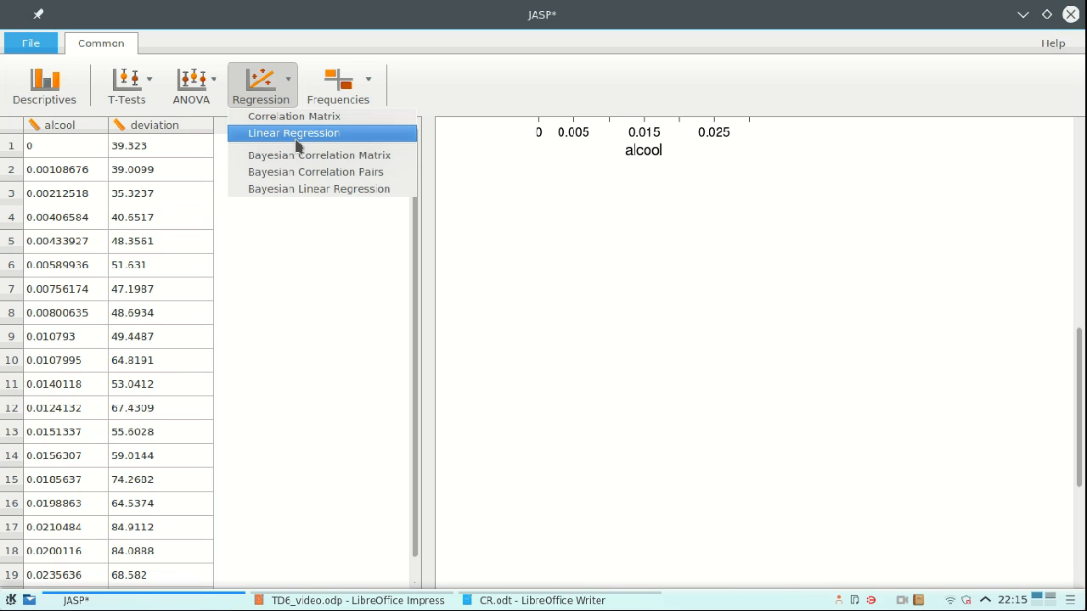
left_click(299, 135)
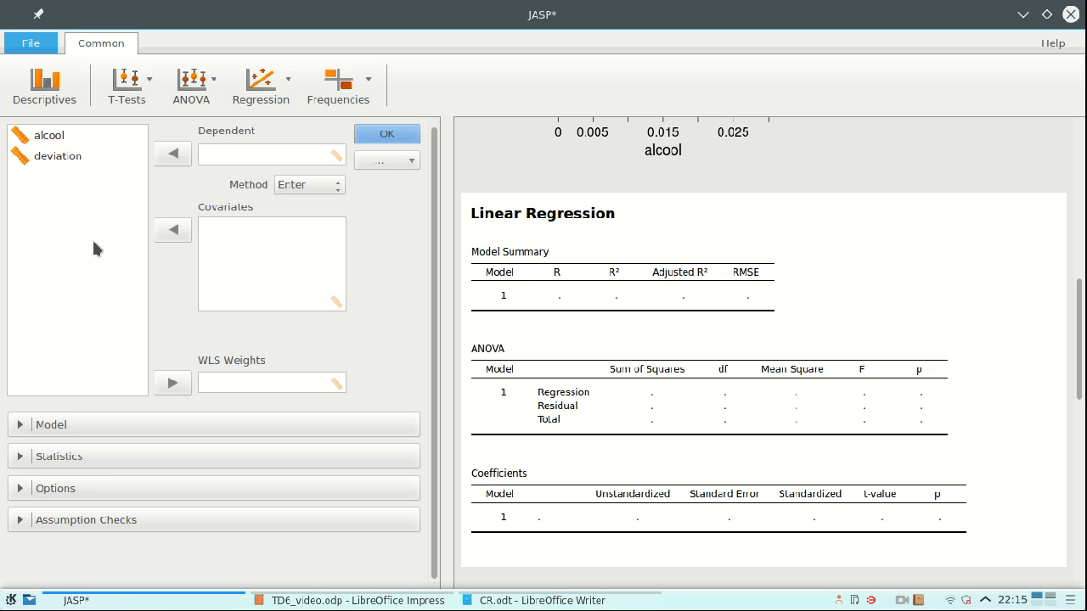
left_click(78, 137)
left_click(76, 158)
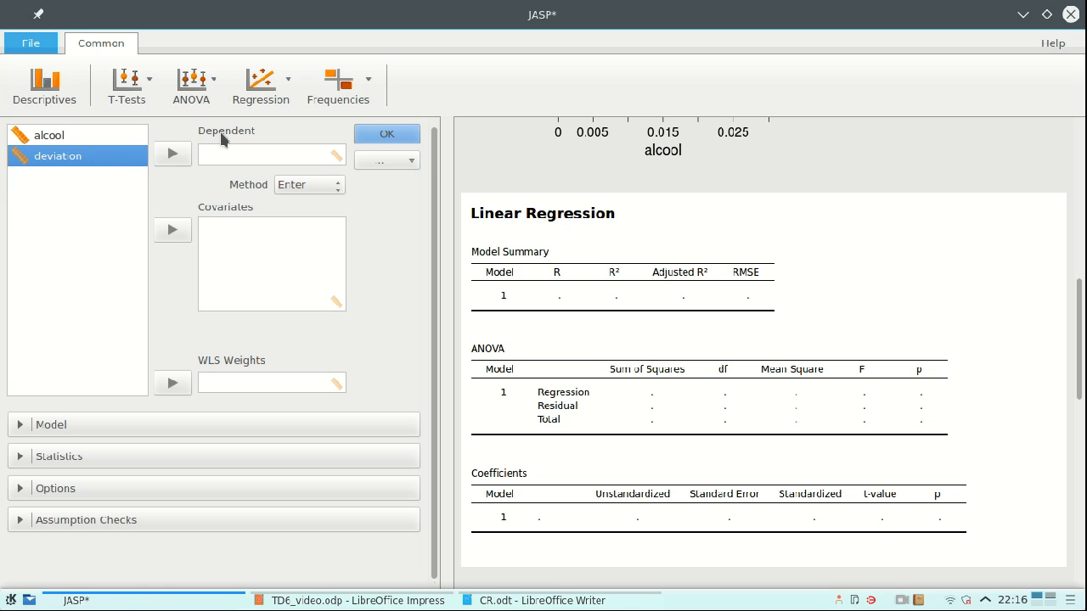
left_click(185, 156)
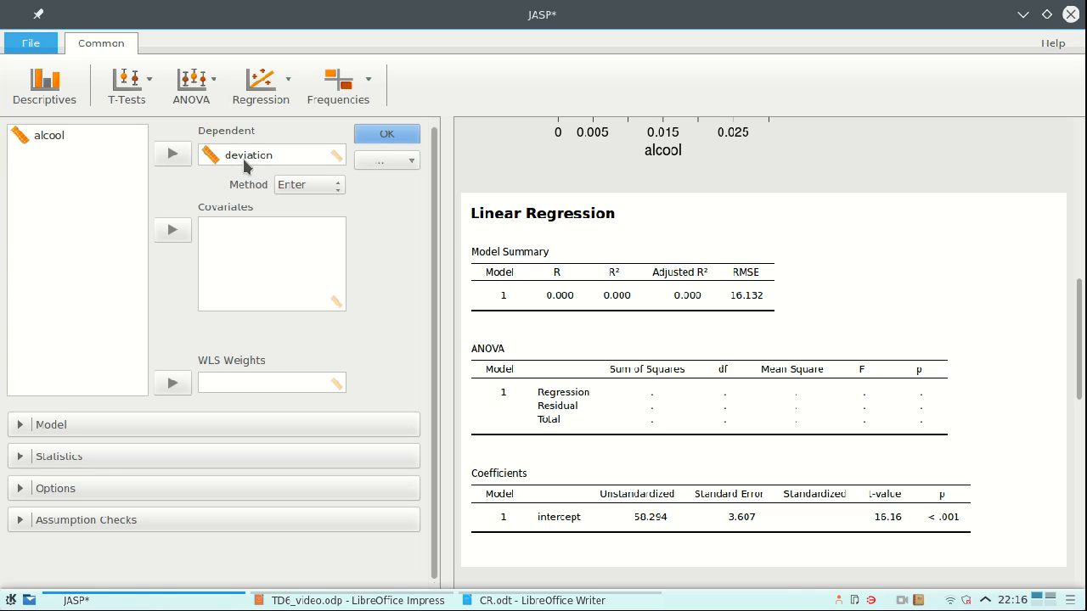
left_click(93, 145)
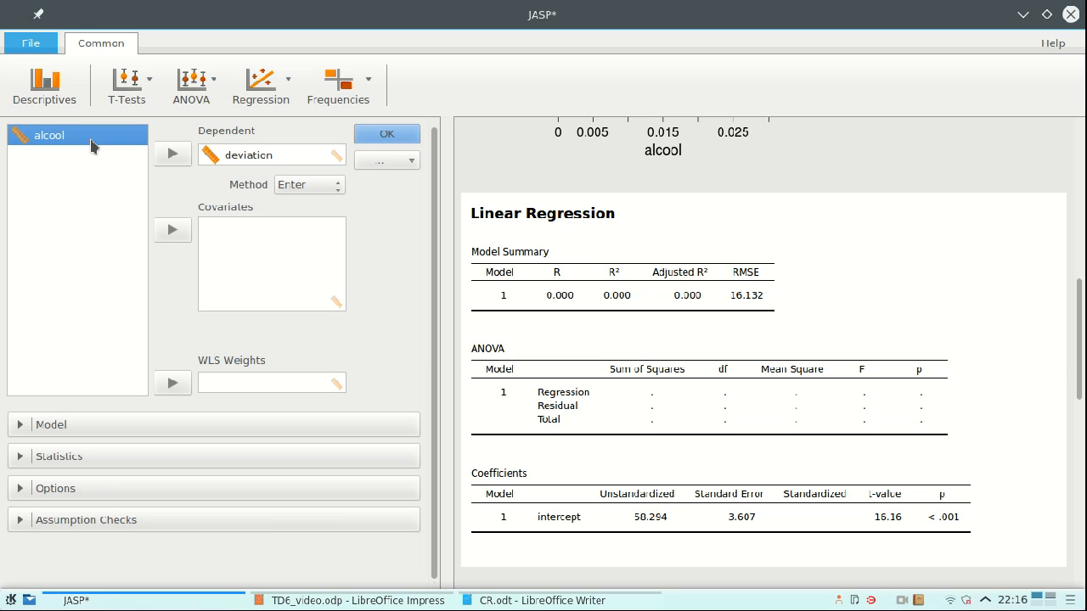
left_click(185, 231)
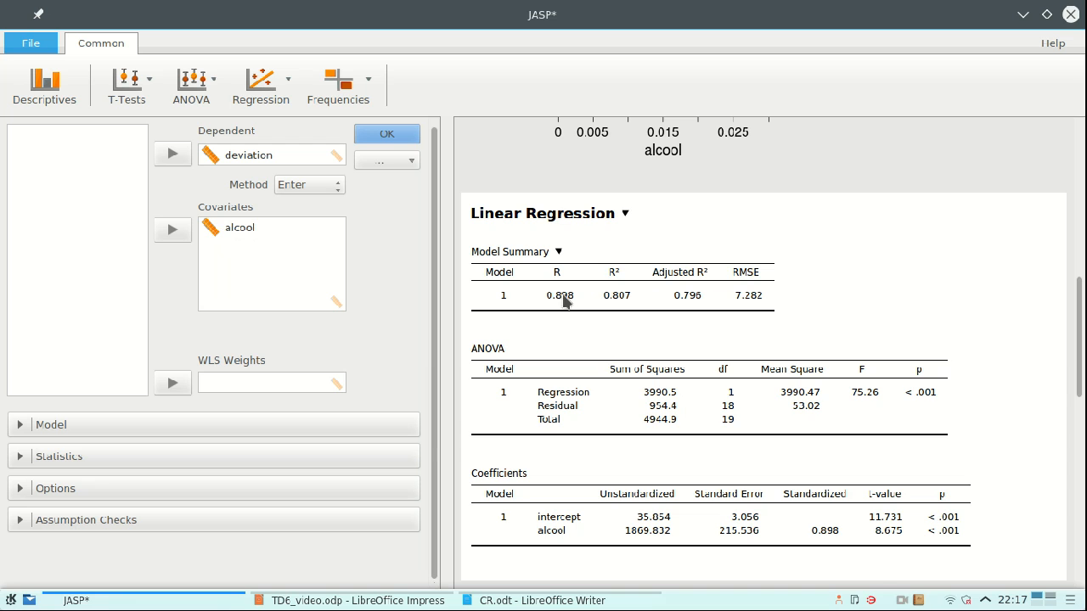
- Compare the regression model summary with the Pearson correlation table in the results
scroll(563, 299, "up", 3)
scroll(562, 303, "up", 13)
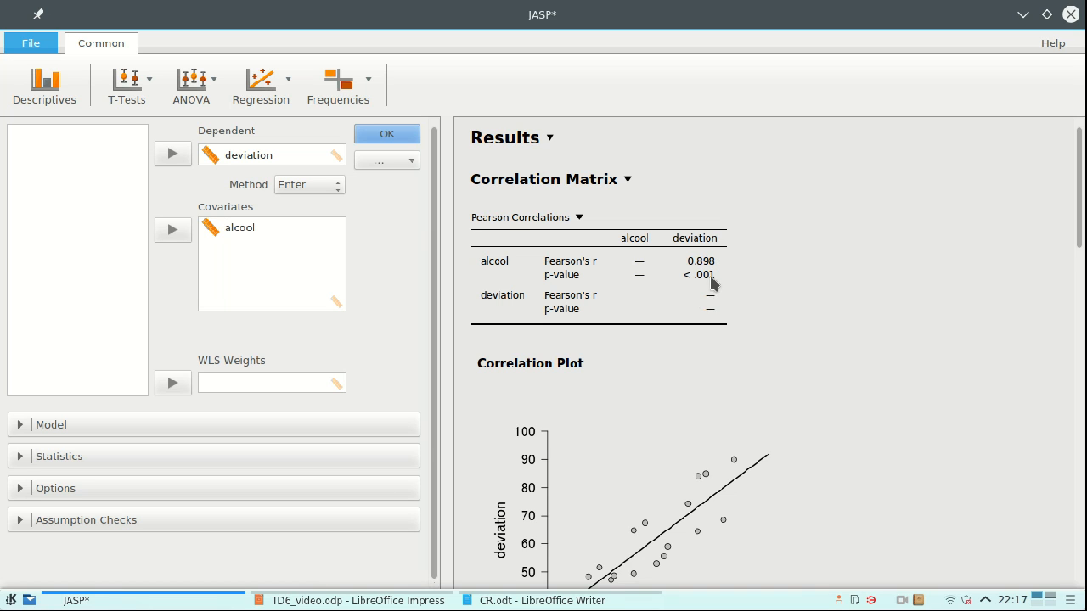
scroll(698, 295, "down", 7)
scroll(698, 298, "down", 4)
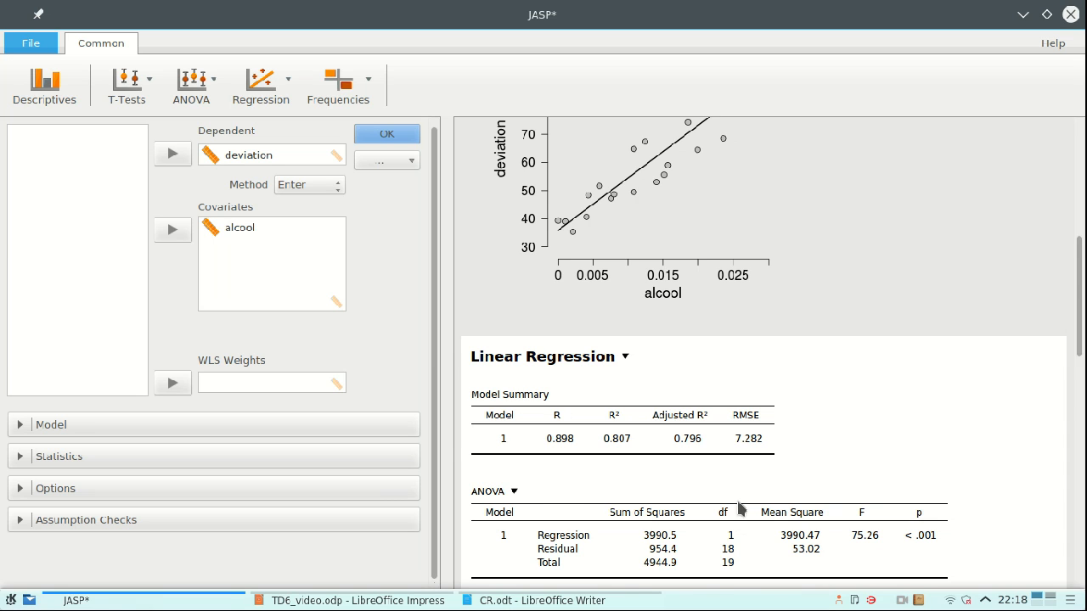
- Switch to the CR.odt document in Writer and append "(F(1,18) = 75,26 ;" to the unfinished regression sentence
scroll(739, 509, "down", 3)
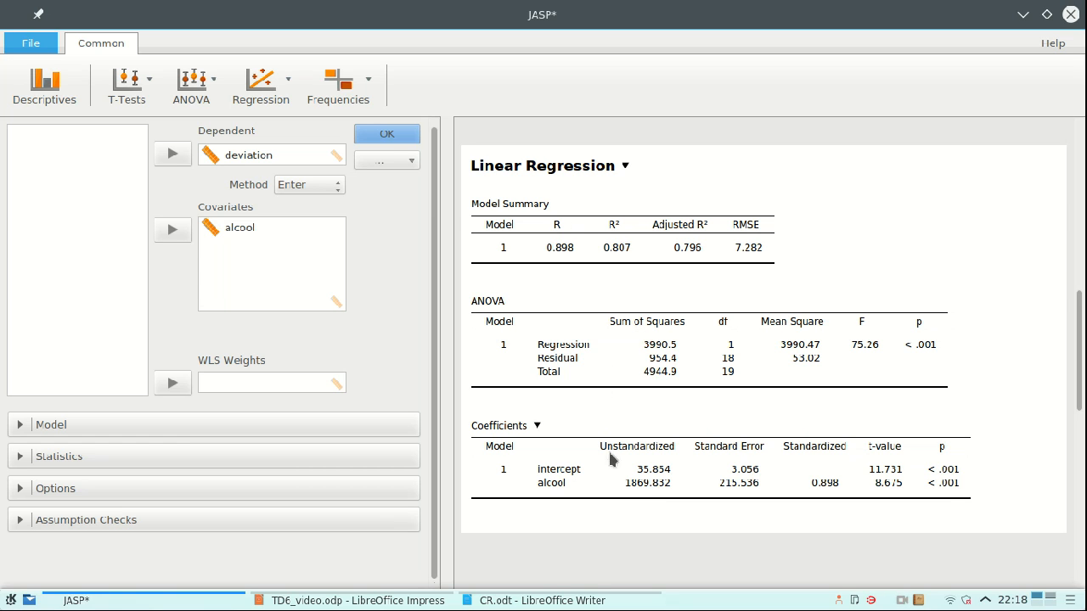
left_click(605, 602)
scroll(391, 408, "down", 2)
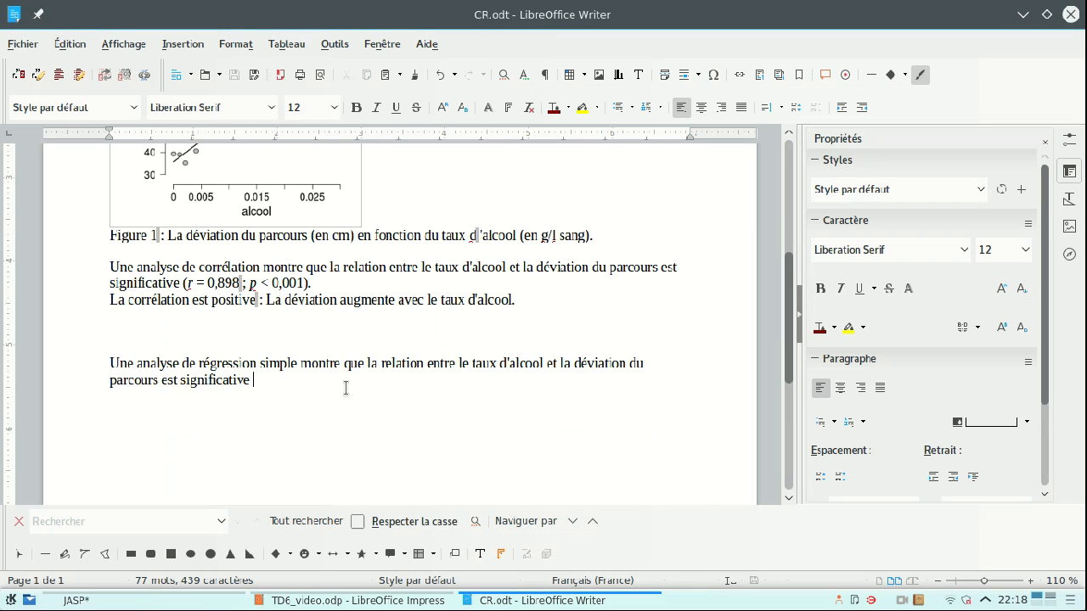
scroll(200, 339, "down", 1)
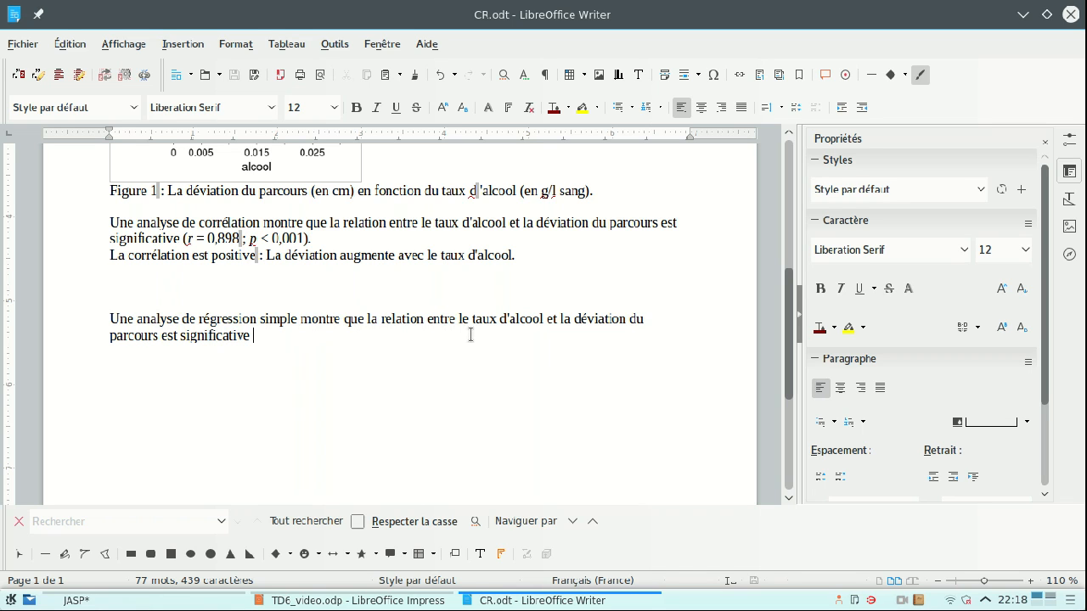
type("(")
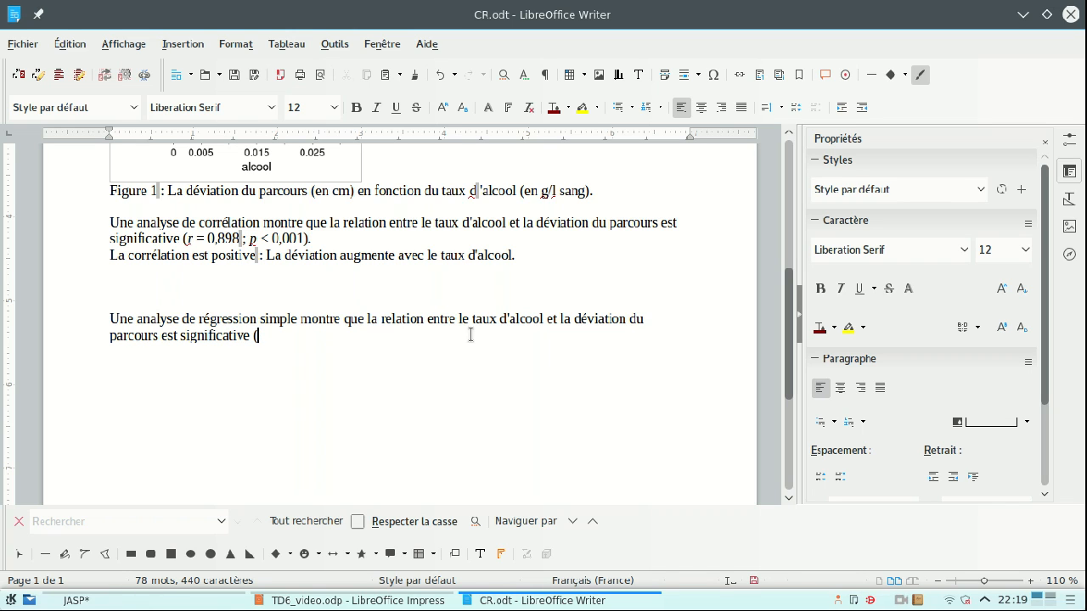
type("F")
type("(1,18) =")
type("75")
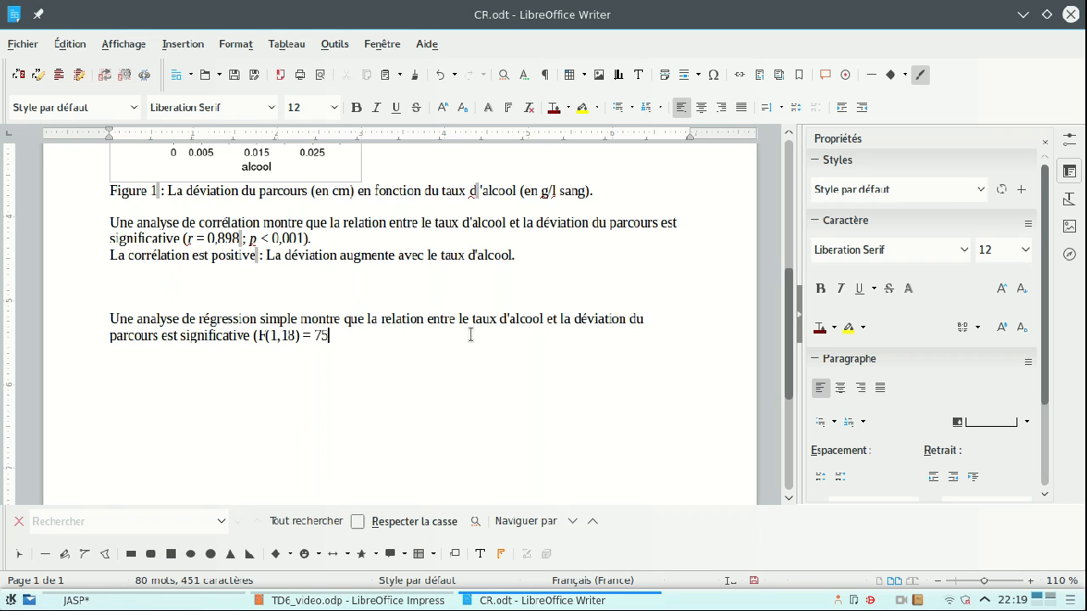
type(", 26; p < 0,001")
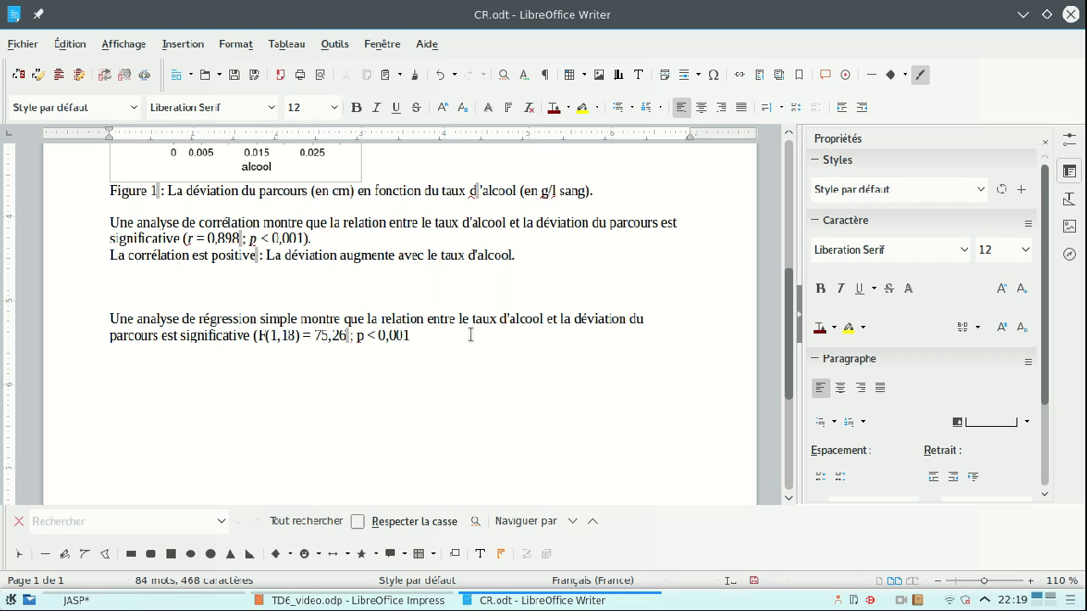
type(" ; avec unR2 de")
- Format the 2 of "R2" in the regression sentence as superscript
left_click_drag(475, 336, 484, 336)
left_click(1002, 327)
left_click(648, 342)
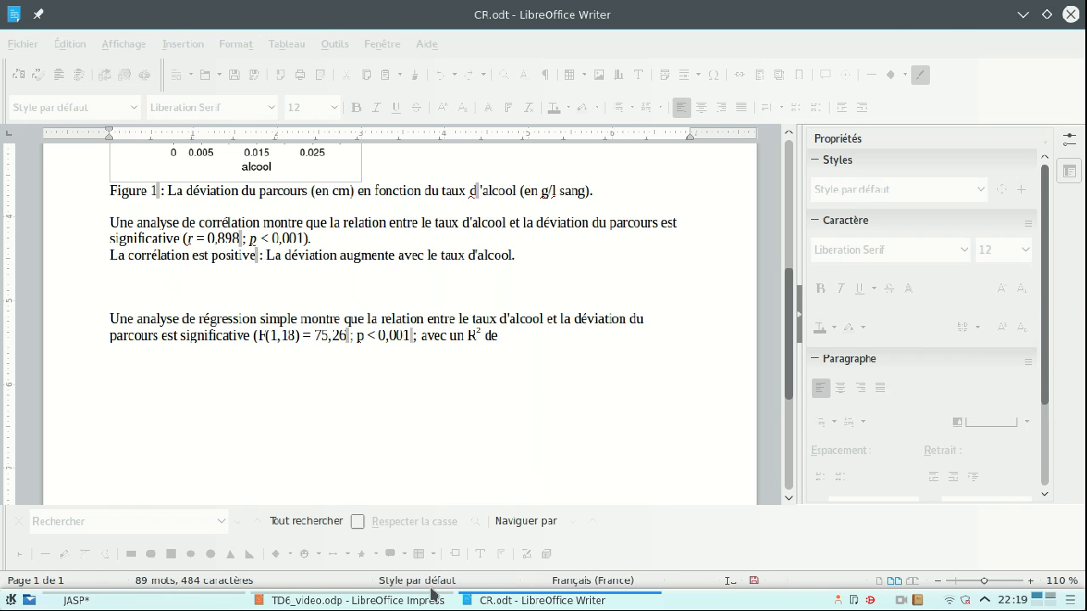
- Look up R² in the JASP regression model summary and complete the sentence in CR.odt with "0,807)."
left_click(242, 602)
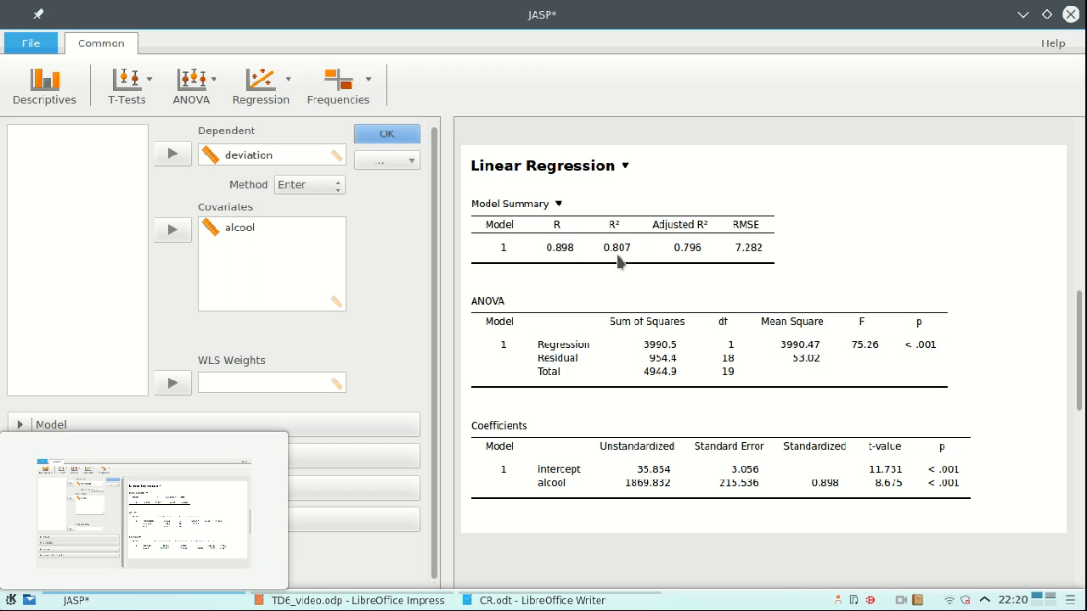
left_click(548, 602)
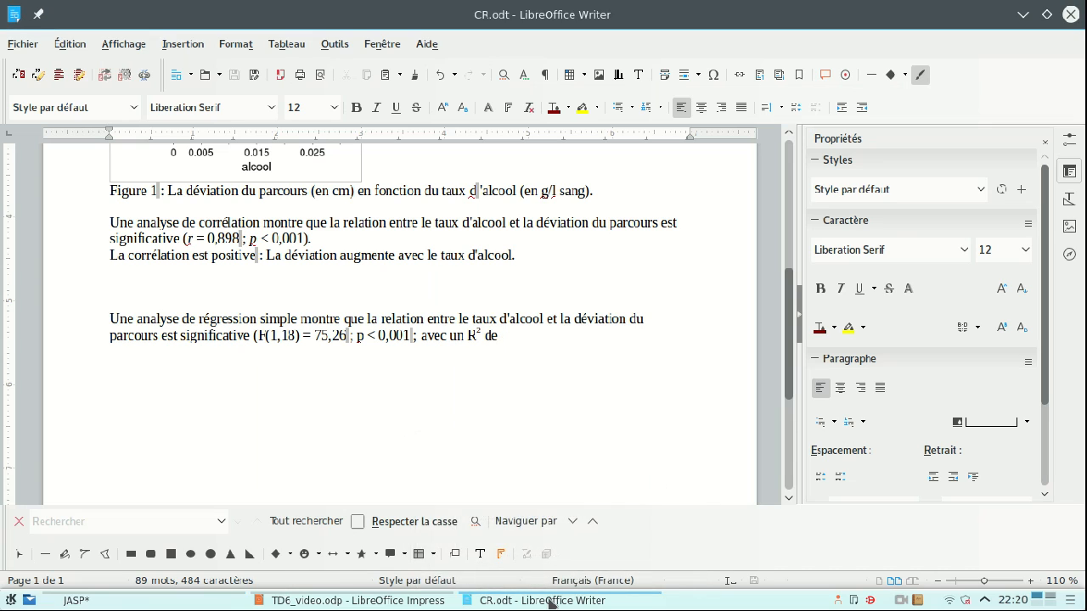
type("0,")
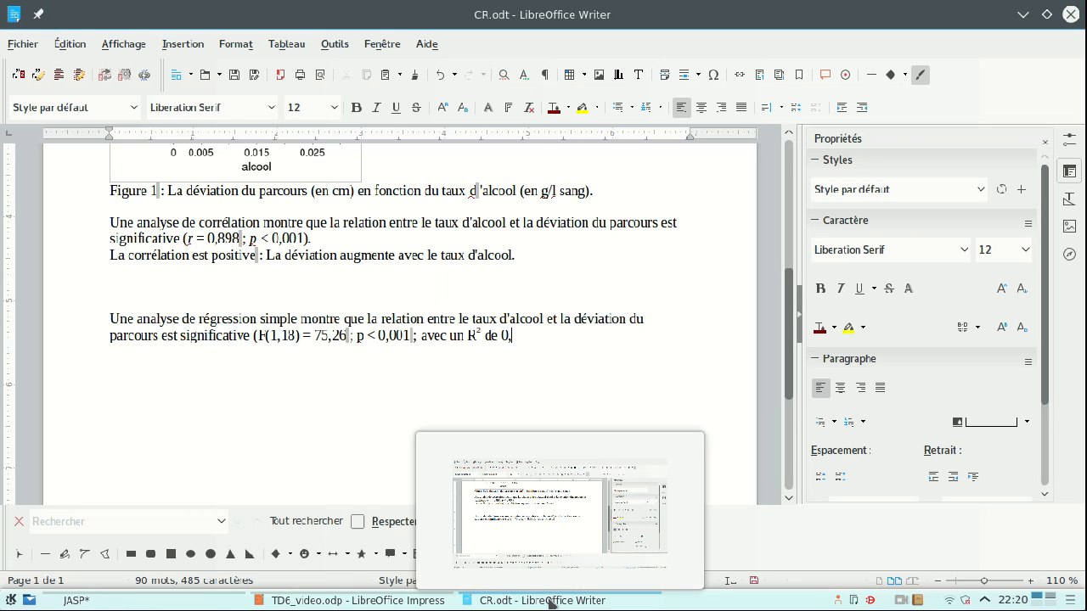
type("807),")
key("BackSpace")
type(".")
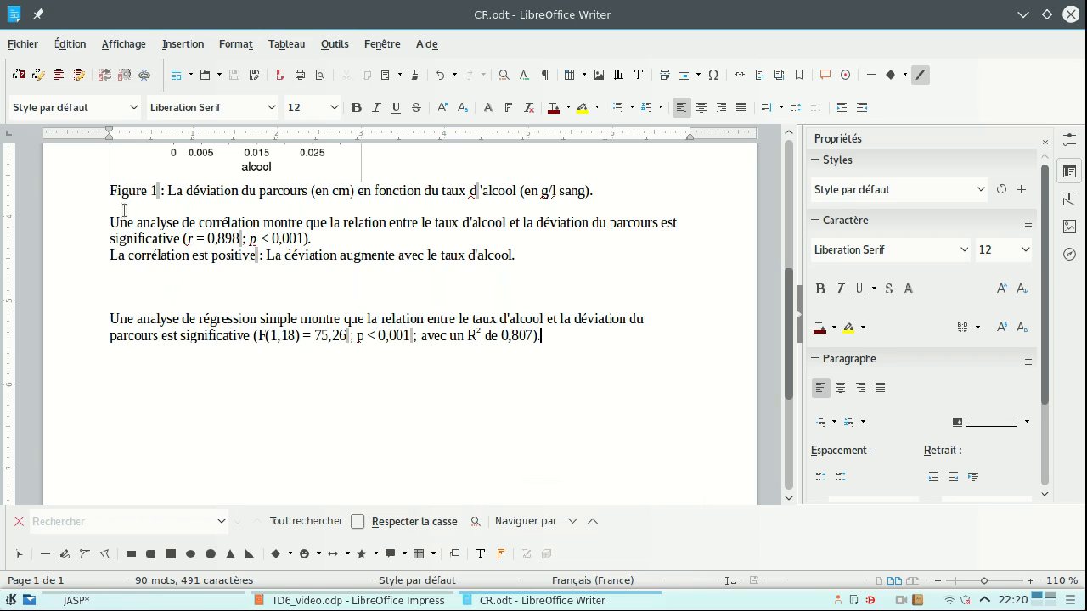
left_click_drag(105, 222, 542, 251)
left_click_drag(102, 319, 574, 362)
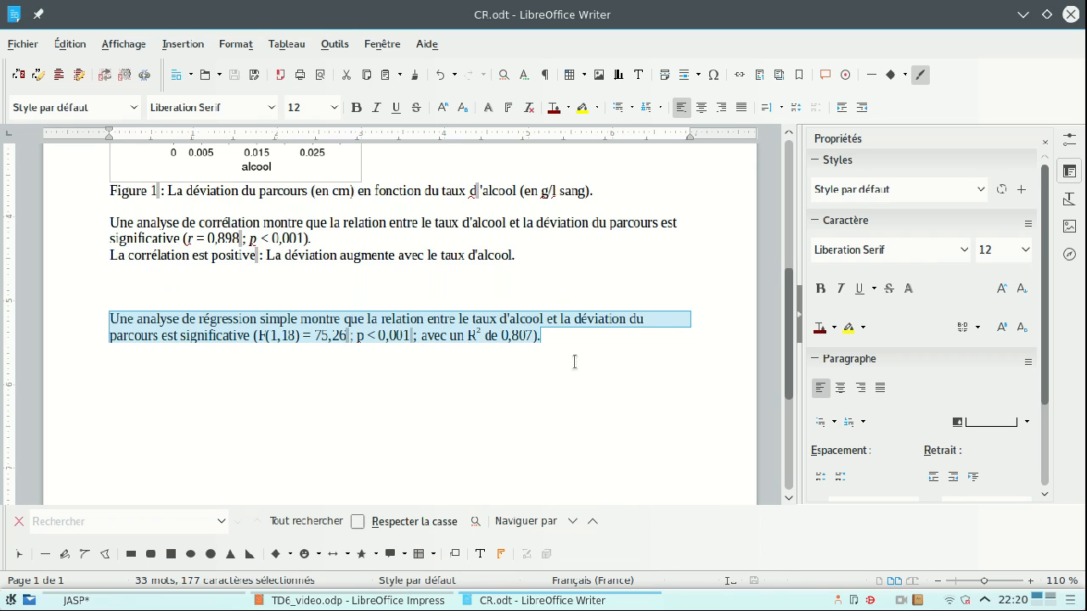
left_click(575, 378)
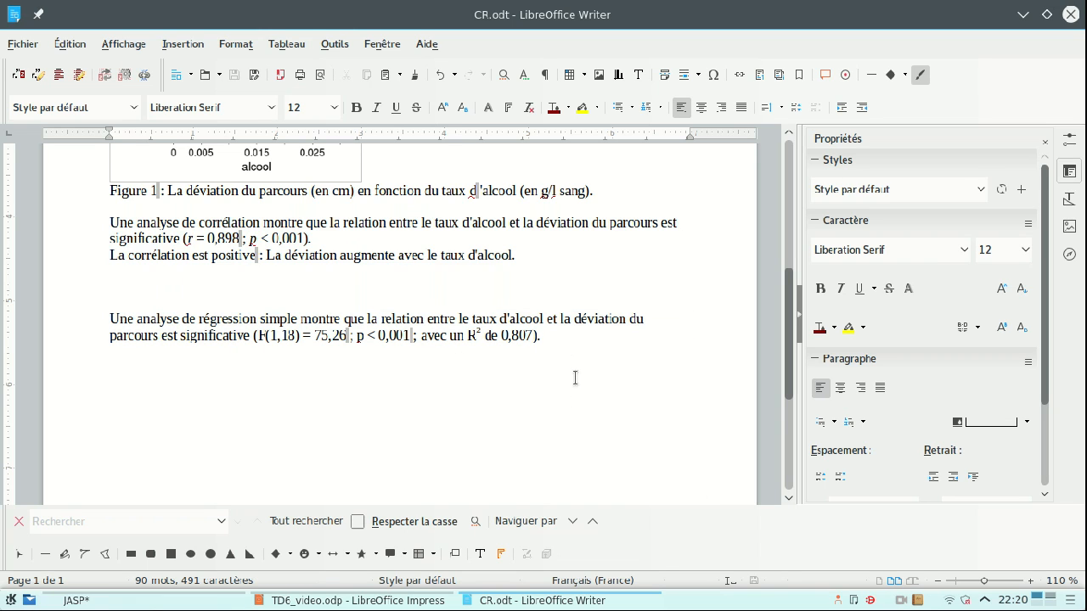